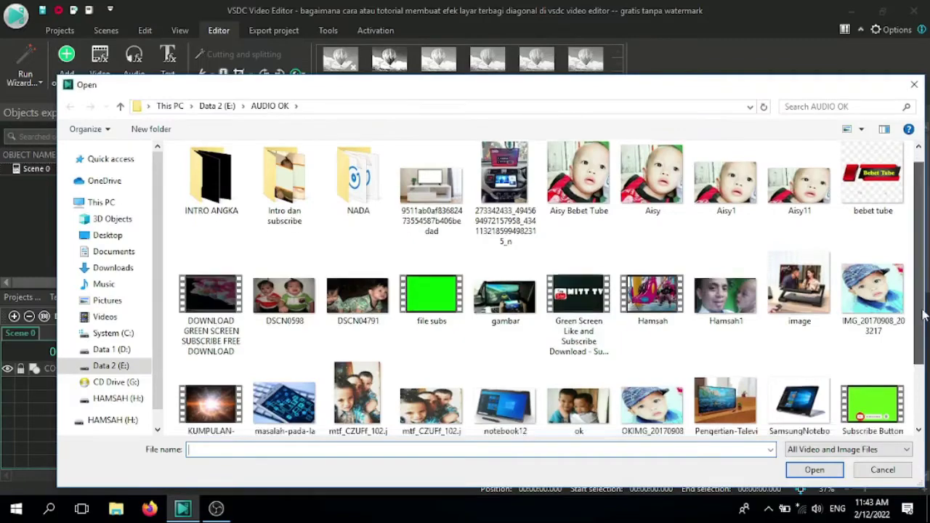
- Import the video "video ikan tanpa suara" onto a new layer from the cursor position
click(425, 390)
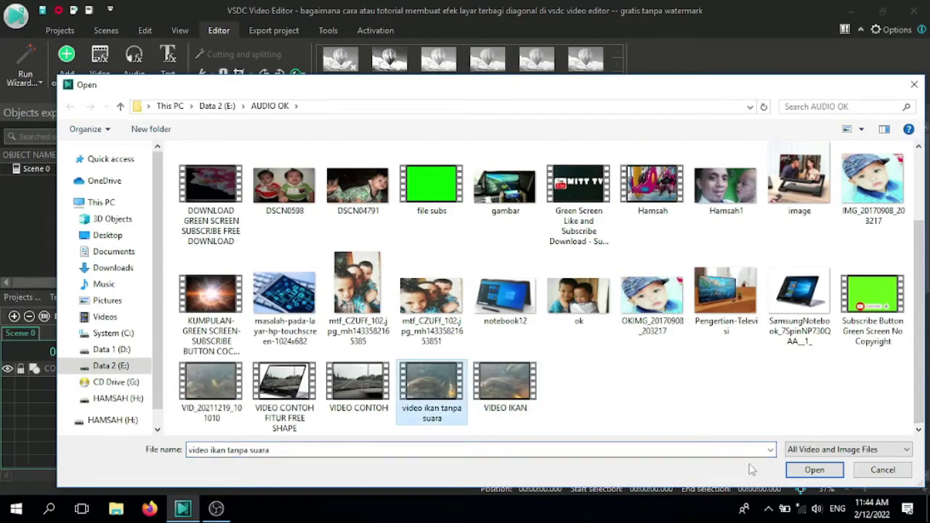
click(812, 471)
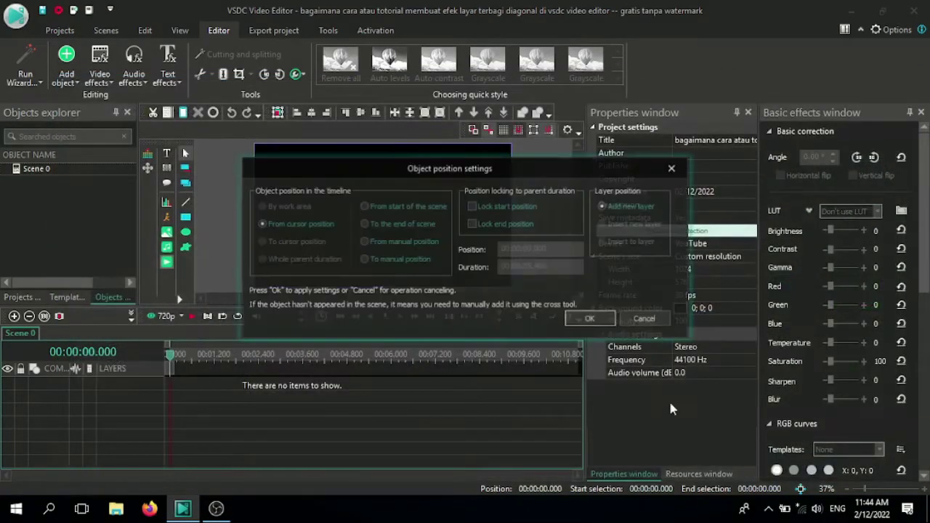
click(587, 323)
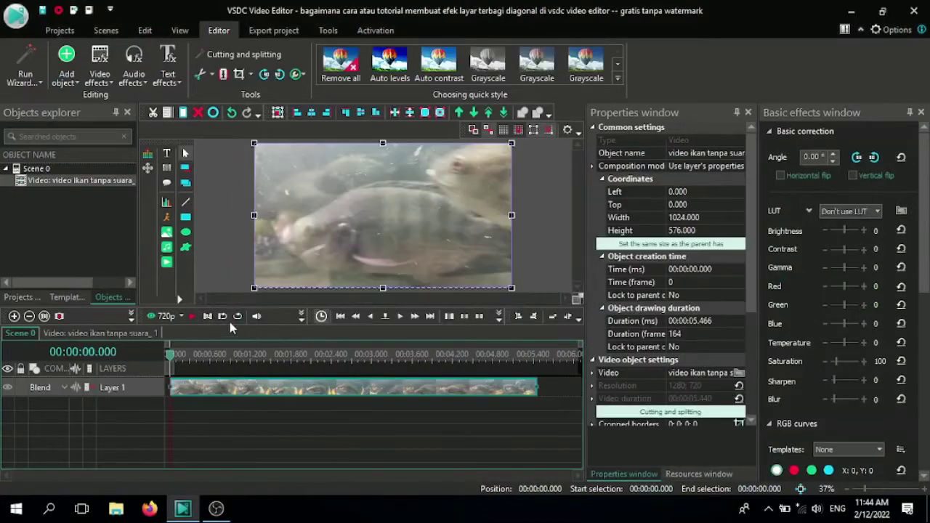
- Import the video "VIDEO CONTOH" onto a new layer above the fish video
click(166, 262)
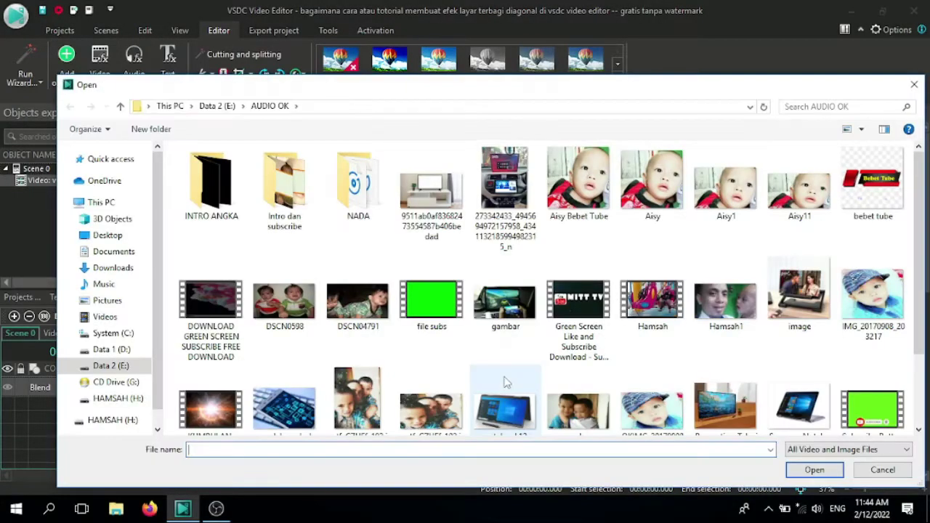
scroll(919, 269, down, 3)
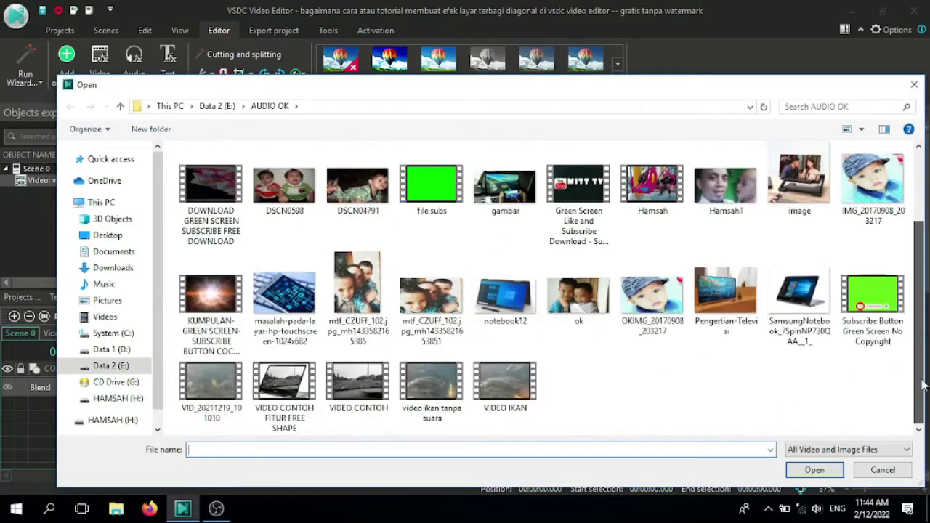
click(356, 385)
click(833, 476)
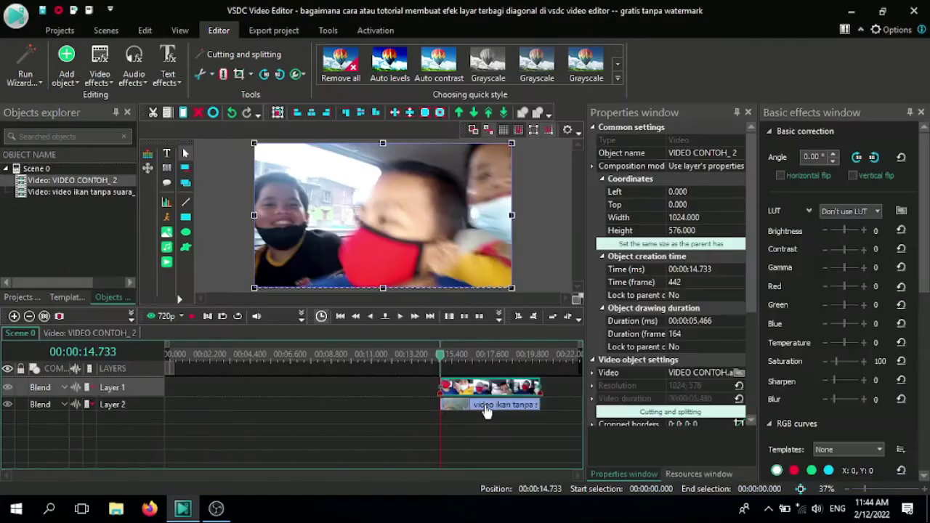
- Move both video clips together to the start of the timeline and slightly increase the height of Layer 2
click(487, 399)
drag(488, 396, 22, 392)
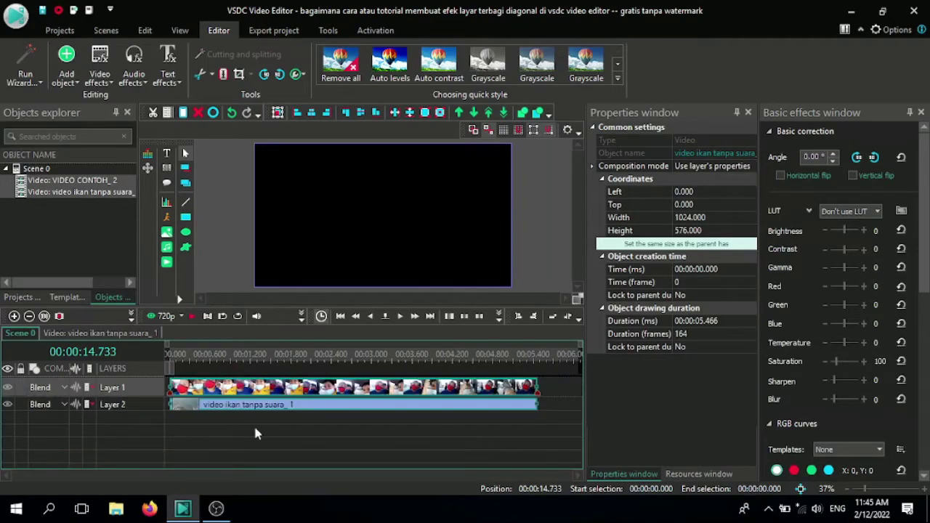
click(236, 392)
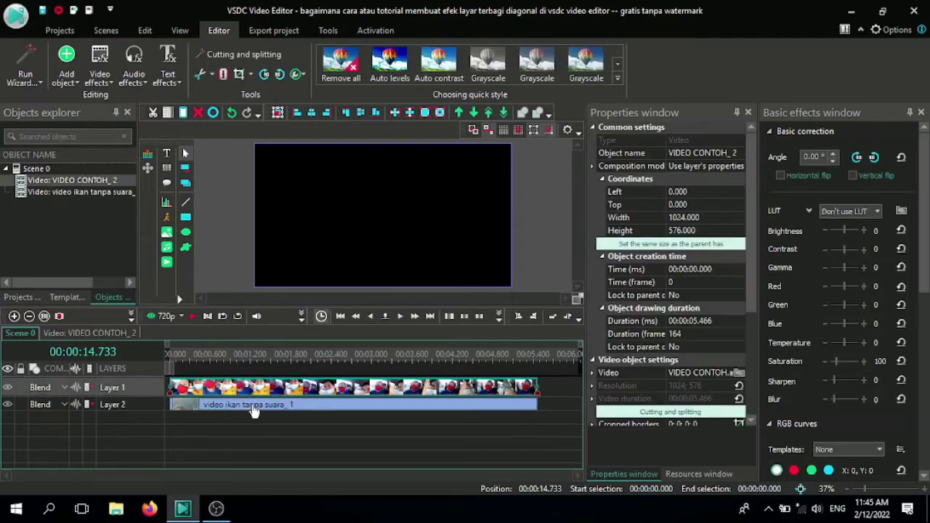
click(378, 421)
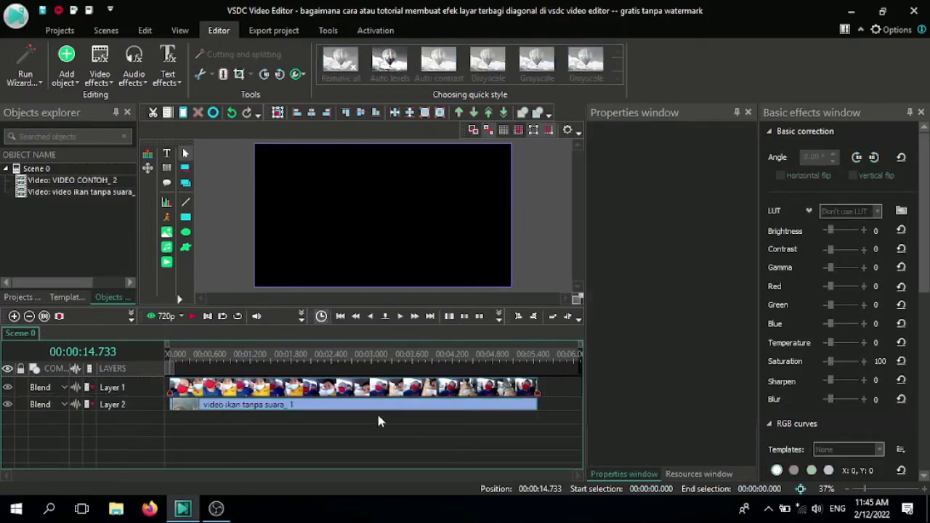
drag(379, 411, 382, 421)
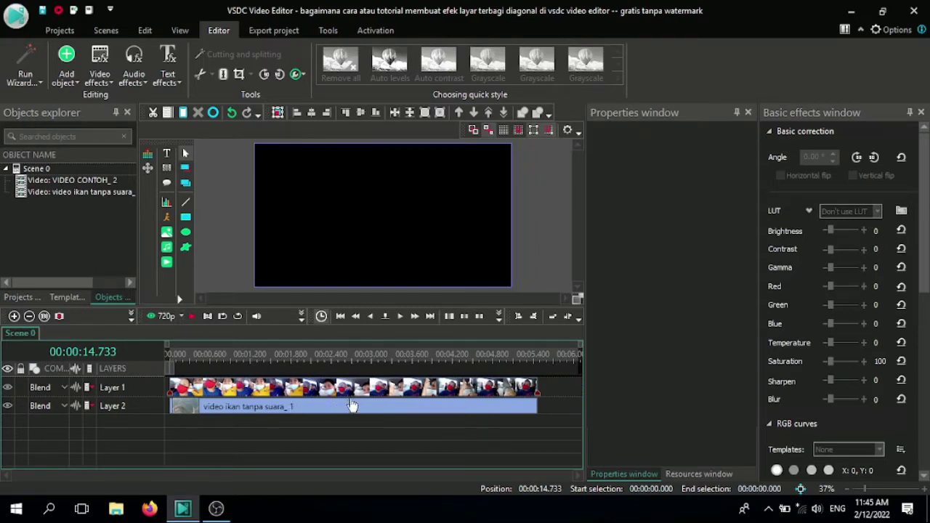
mouse_move(352, 405)
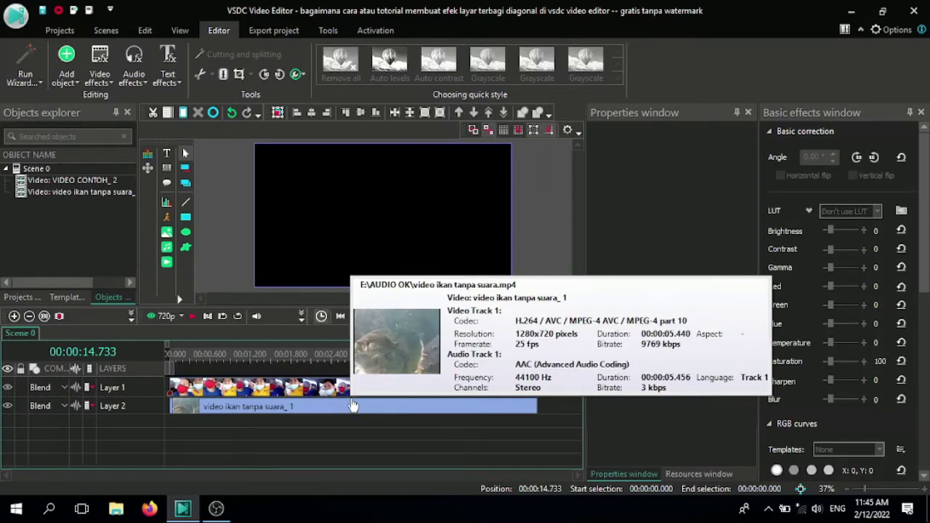
double_click(351, 401)
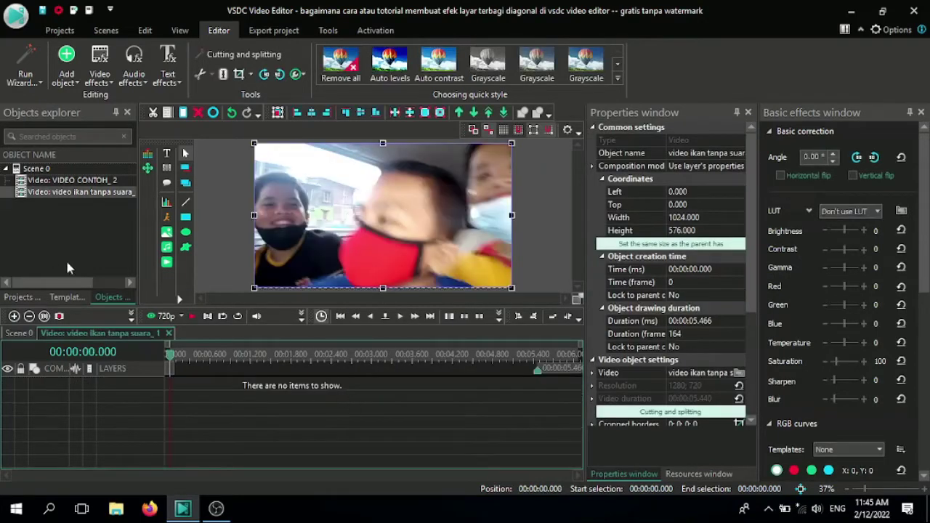
click(185, 218)
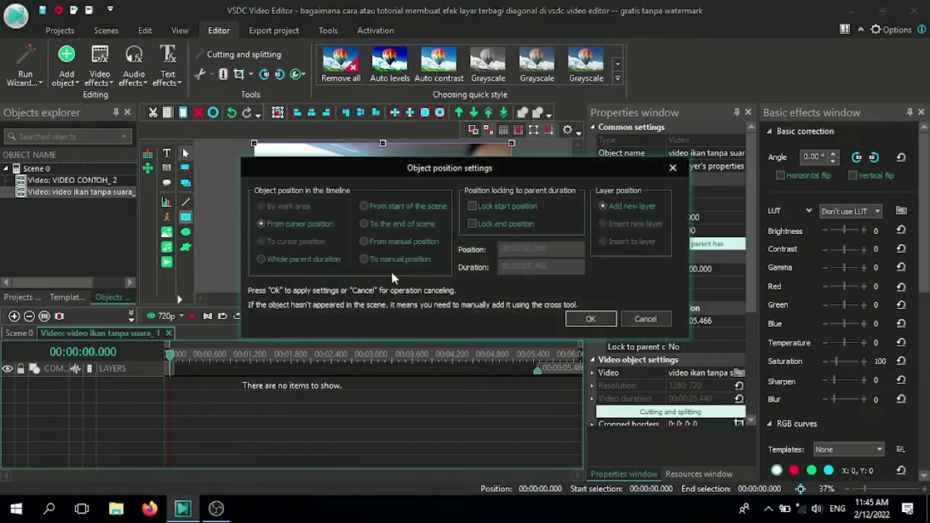
click(587, 321)
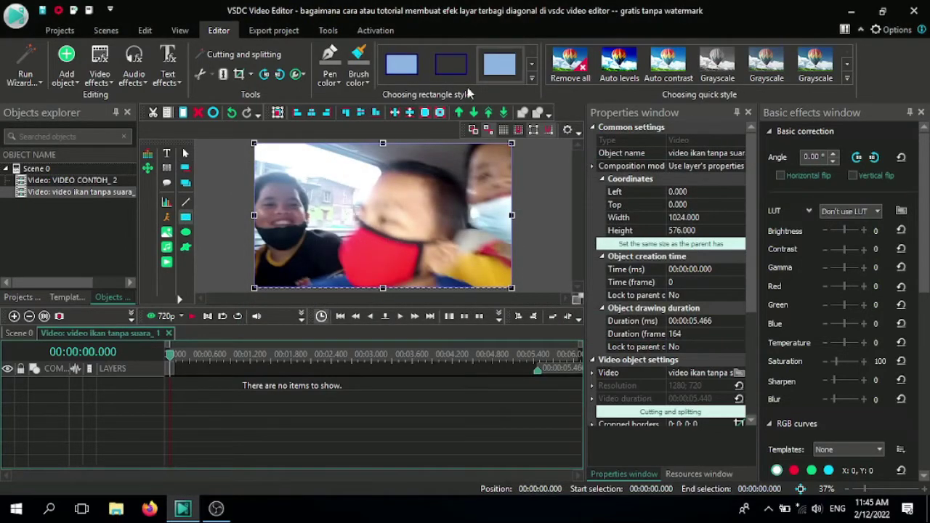
drag(308, 194, 511, 246)
click(365, 79)
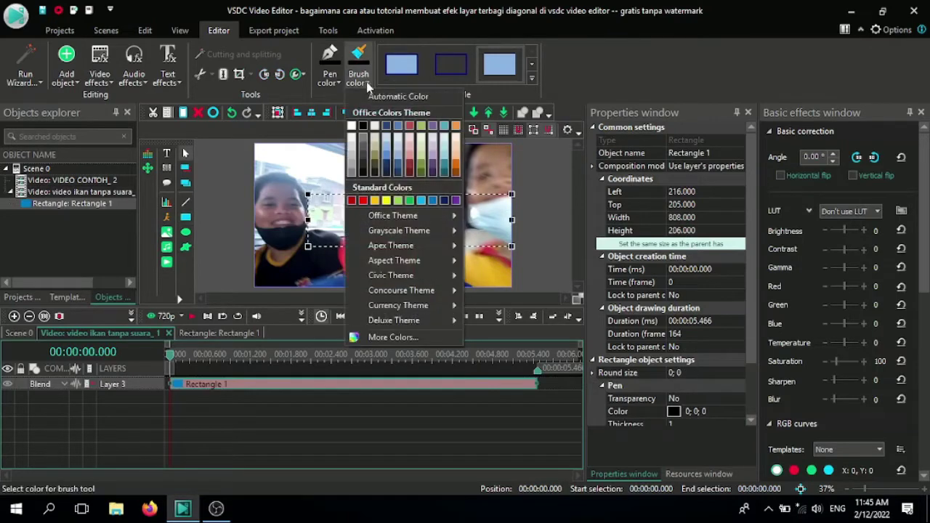
click(370, 134)
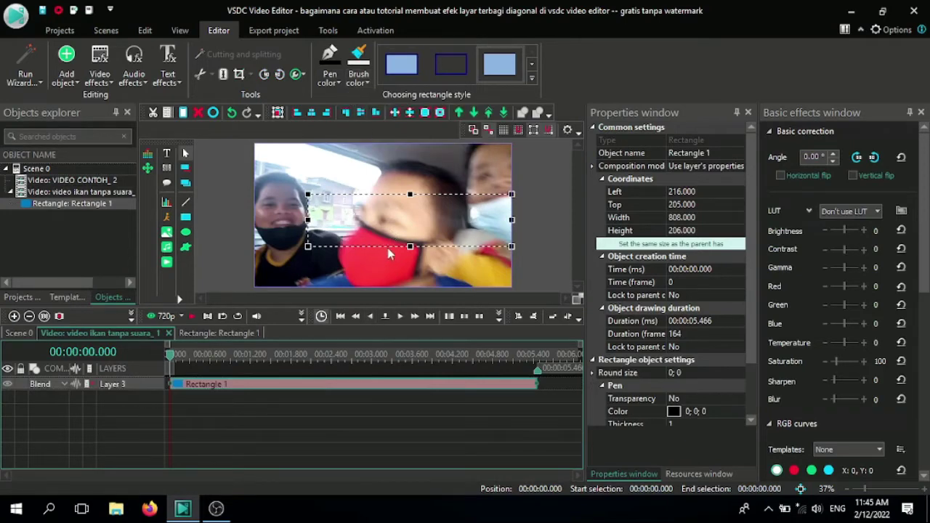
key(Delete)
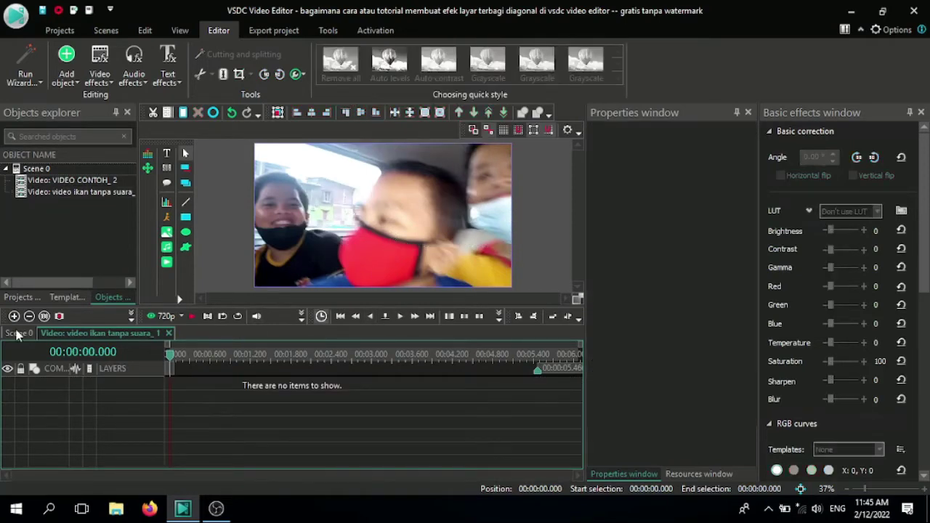
click(16, 335)
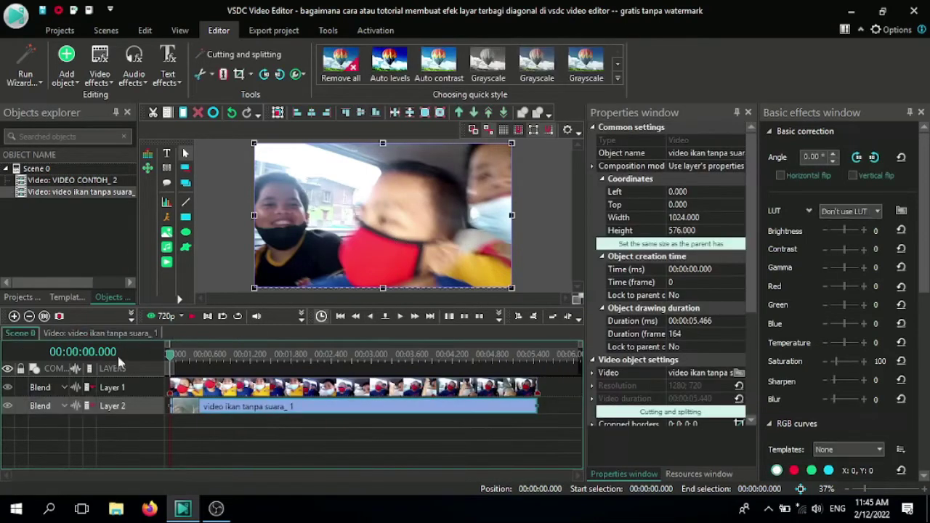
- Open the VIDEO CONTOH clip's inner timeline, add a rectangle on a new layer and draw it about 836 × 219 px across the frame
double_click(304, 390)
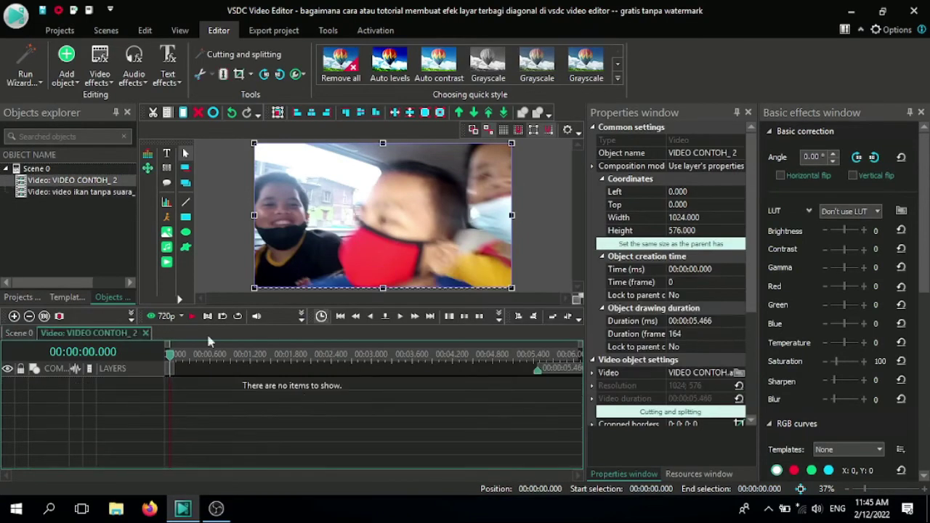
click(185, 217)
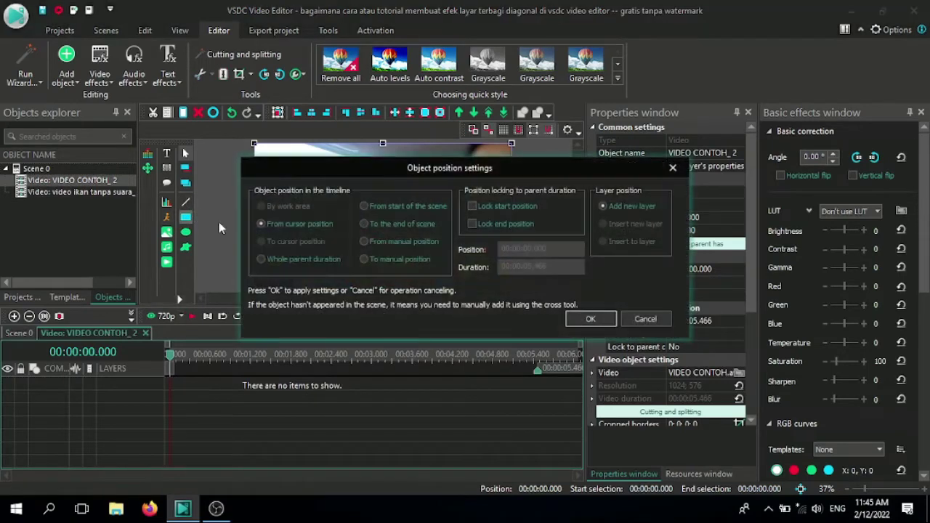
click(591, 318)
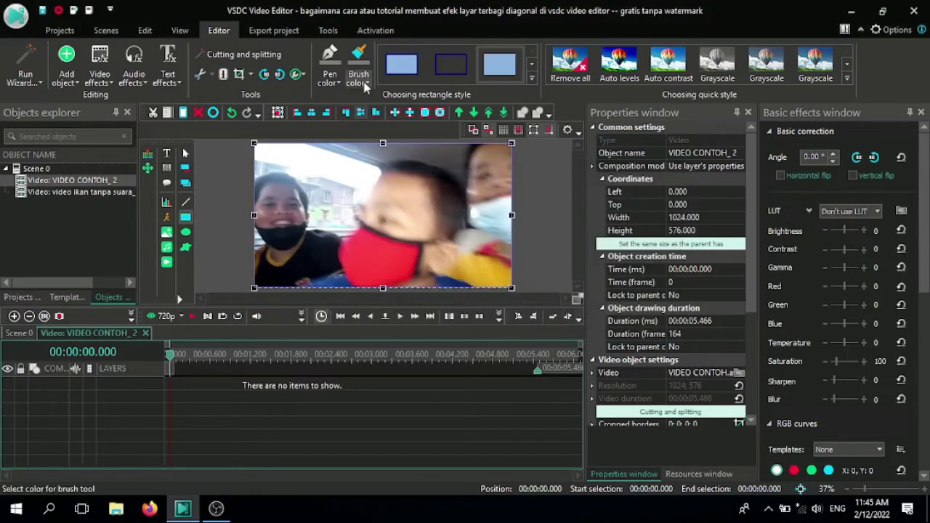
click(359, 78)
click(329, 77)
click(329, 78)
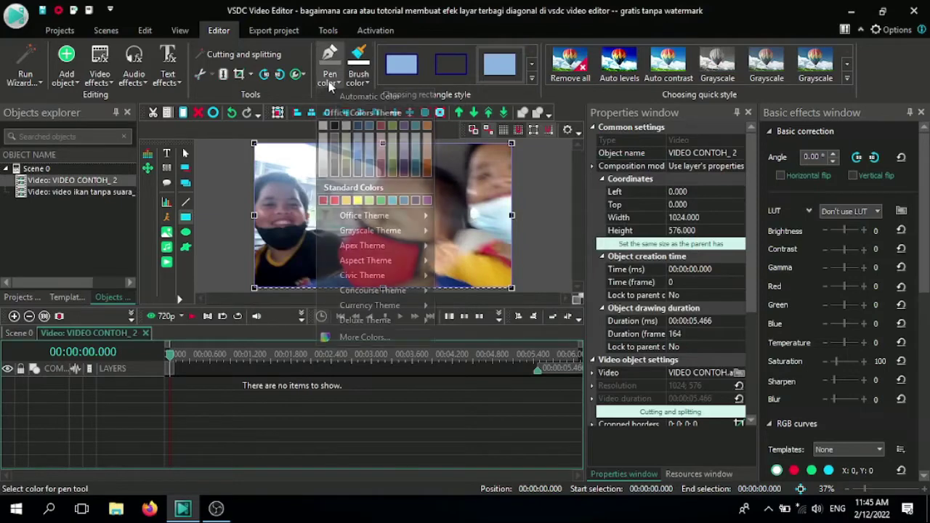
click(324, 126)
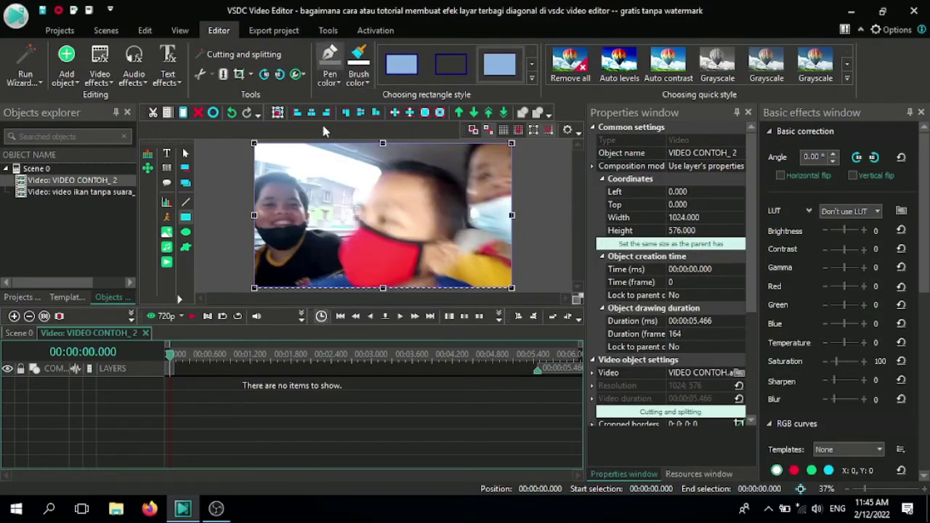
click(509, 66)
drag(305, 195, 516, 249)
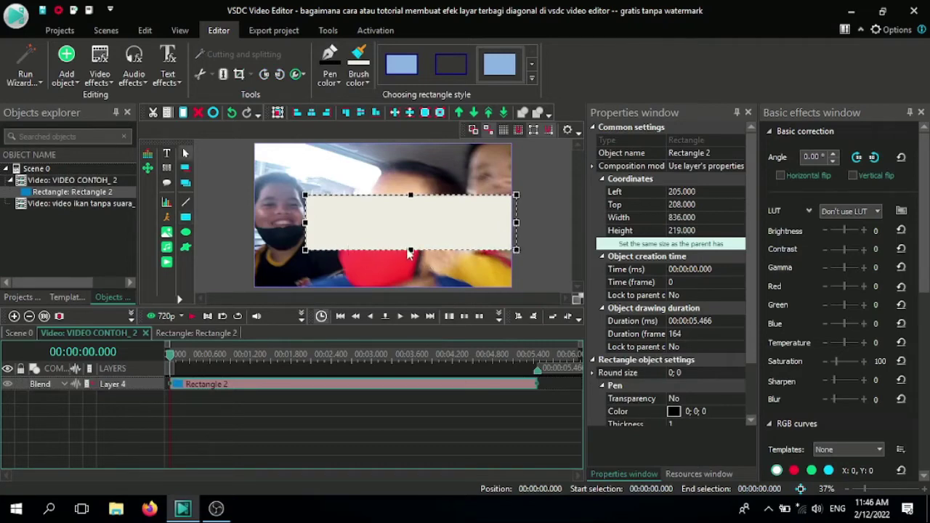
- Enlarge the rectangle to about 1163 × 549 px, extending past the frame's left edge, and set its brush color to black
drag(410, 249, 412, 289)
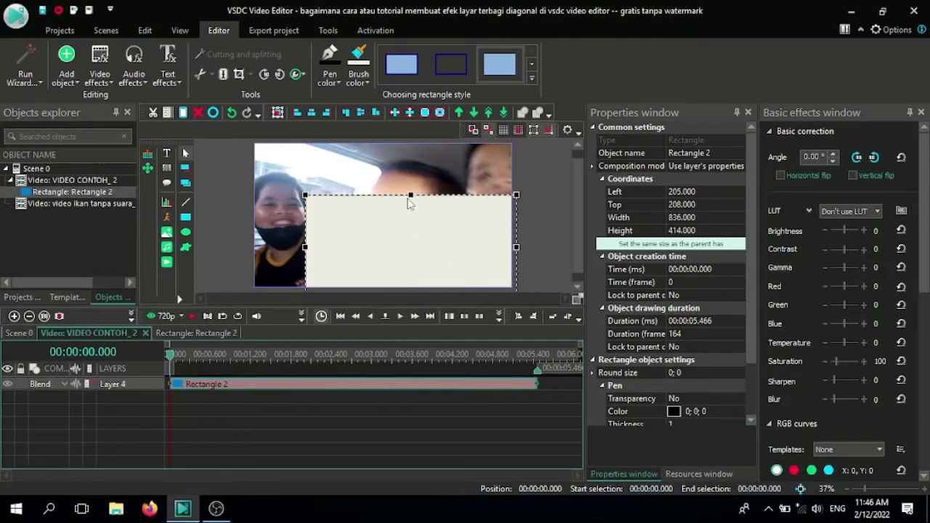
drag(412, 196, 411, 161)
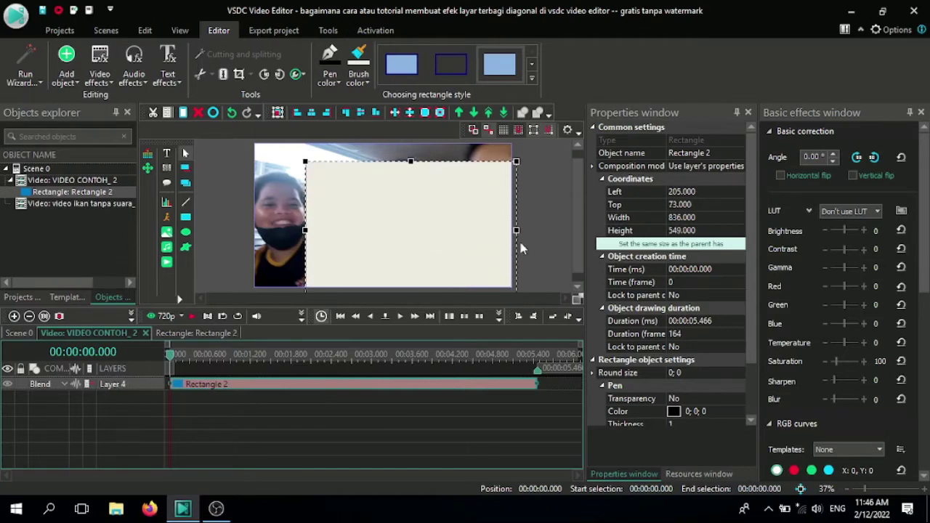
click(358, 78)
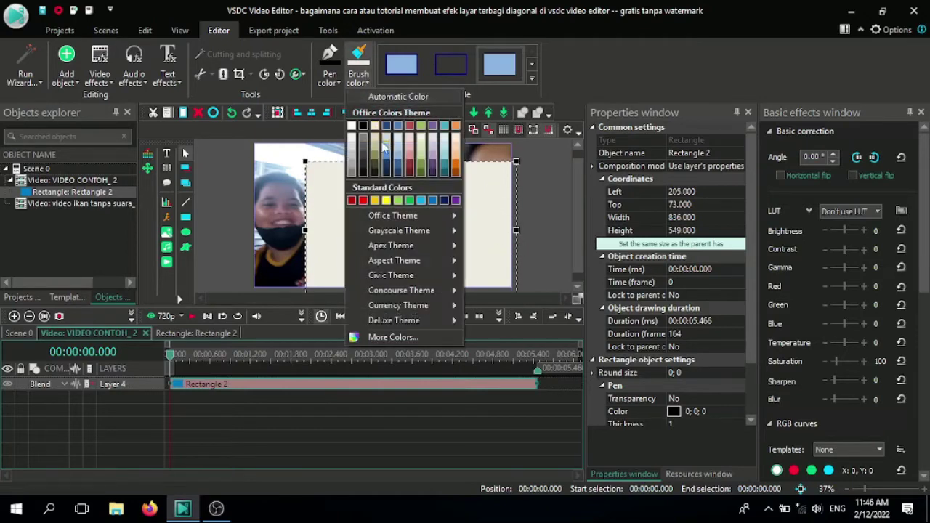
click(363, 125)
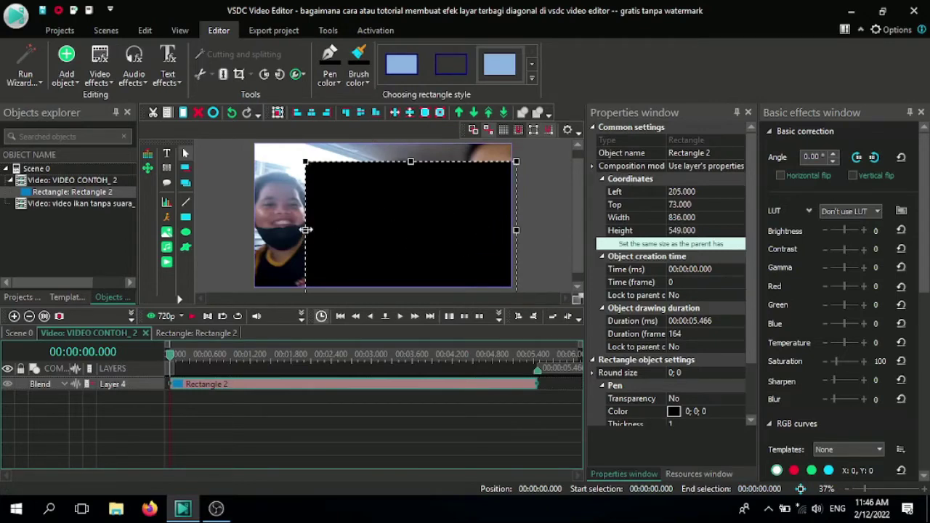
drag(305, 231, 223, 231)
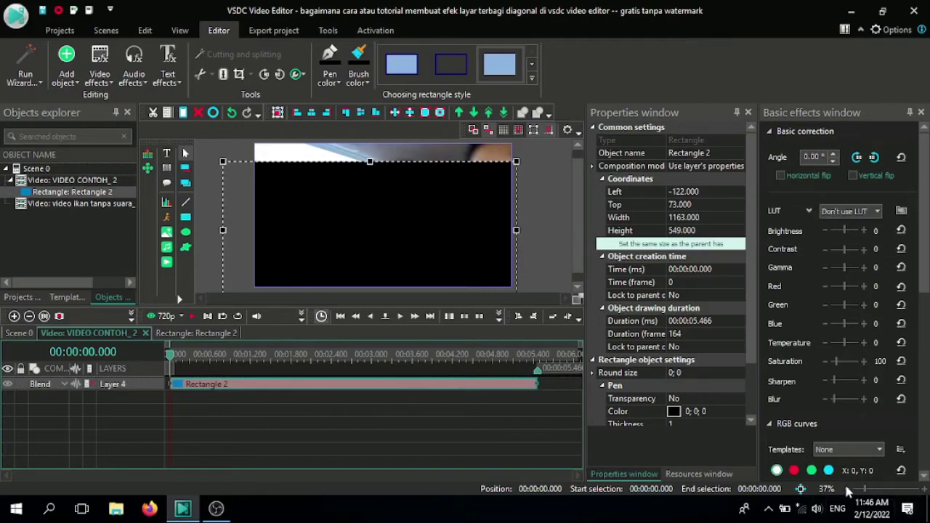
- Rotate the black rectangle to about -33.5° and move it to about Left 55, Top 210, covering the frame's lower-right half diagonally
scroll(847, 491, down, 2)
scroll(849, 492, down, 2)
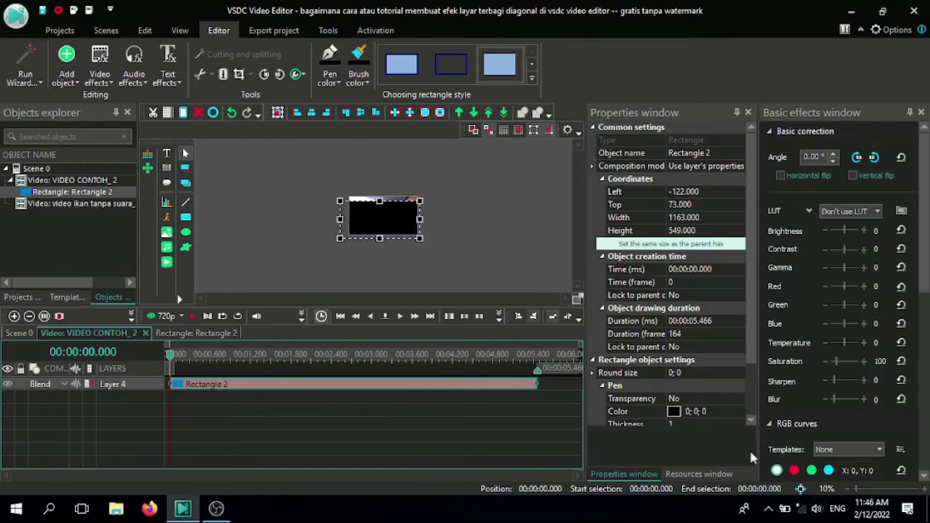
scroll(917, 491, up, 2)
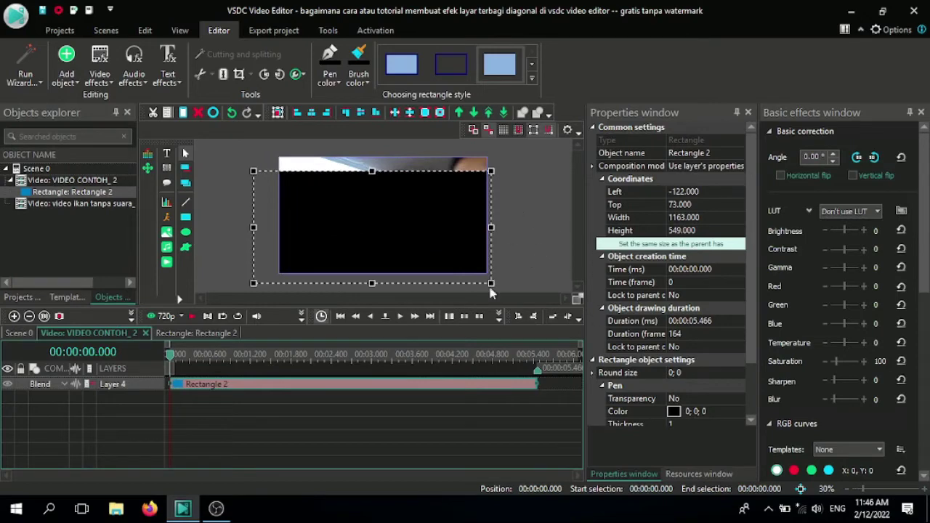
drag(429, 227, 429, 207)
click(508, 161)
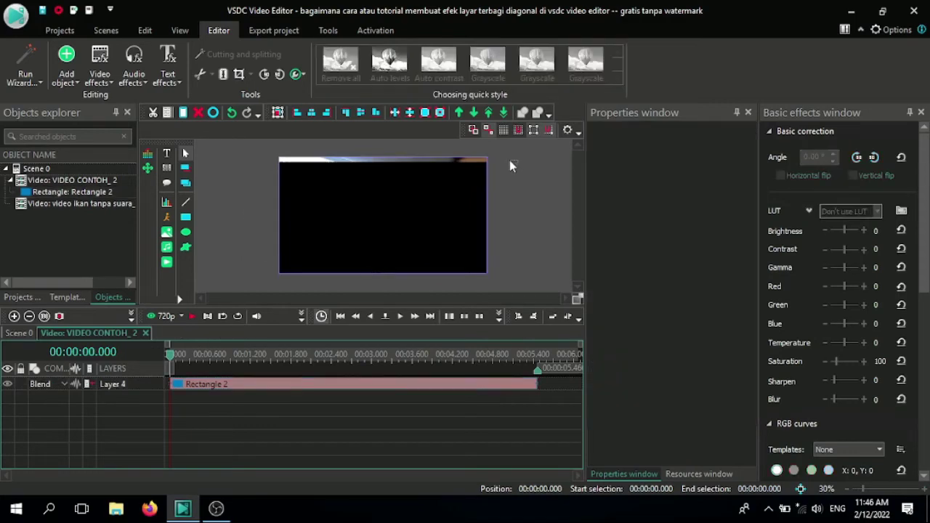
click(441, 183)
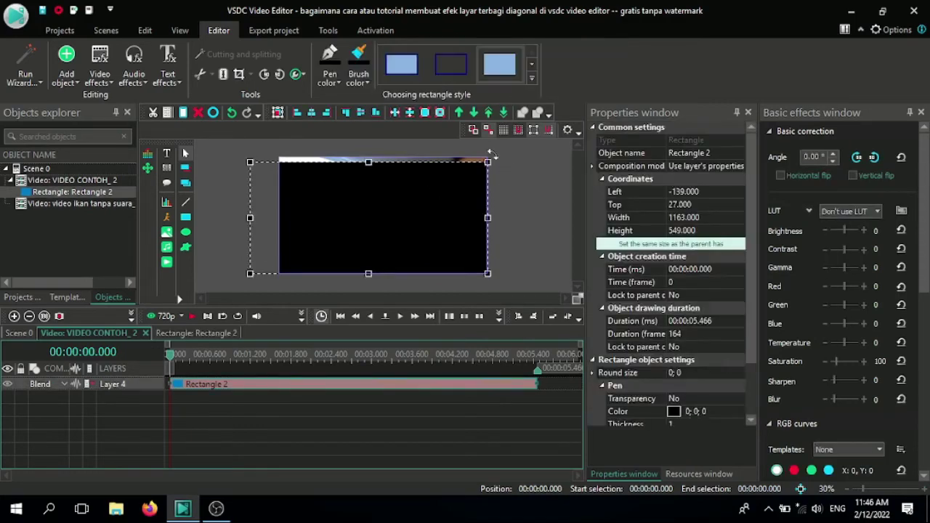
drag(491, 153, 506, 232)
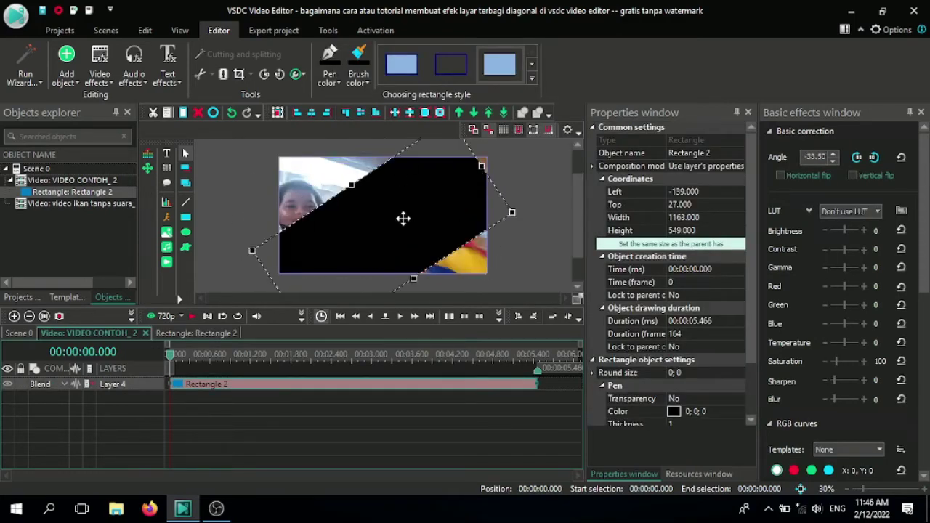
drag(404, 218, 428, 242)
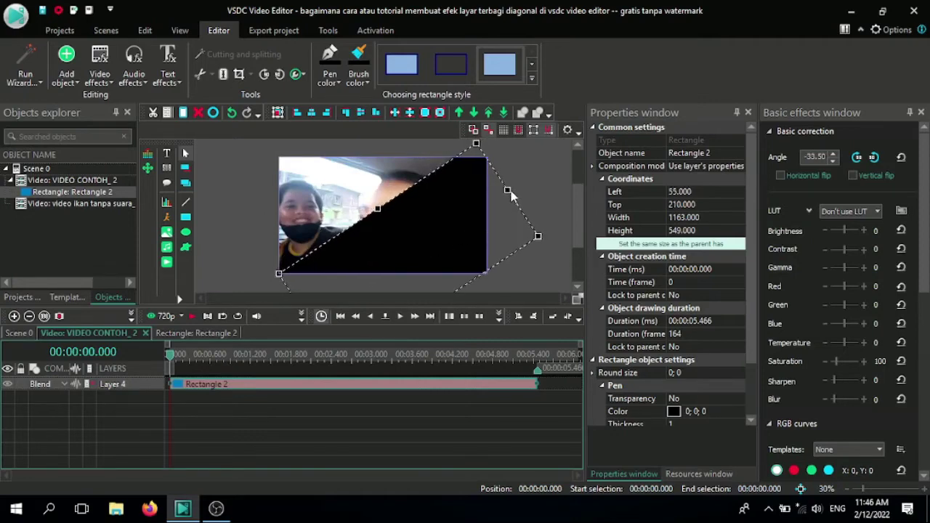
- Enlarge the black rectangle to about 1309 × 799 px and move it to about Left 112, Top 205, keeping the frame's lower-right half covered
drag(507, 189, 485, 204)
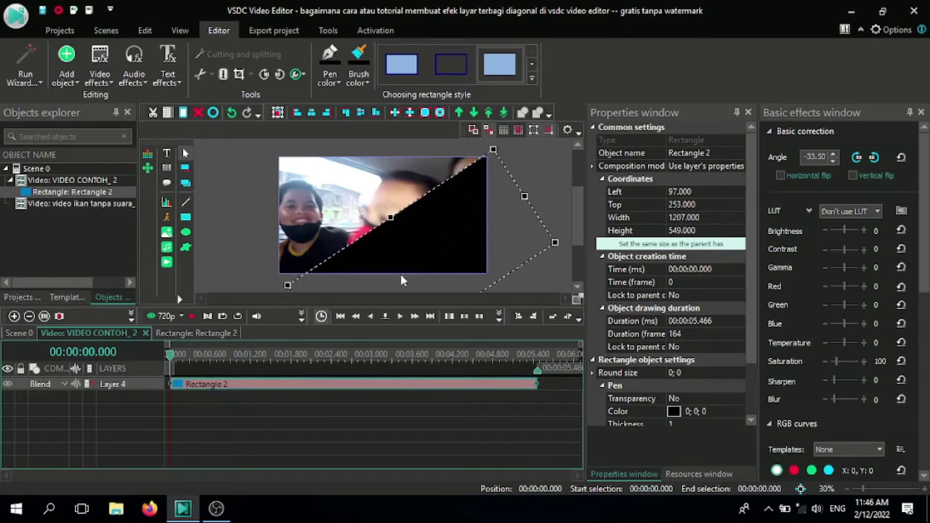
drag(396, 237, 386, 222)
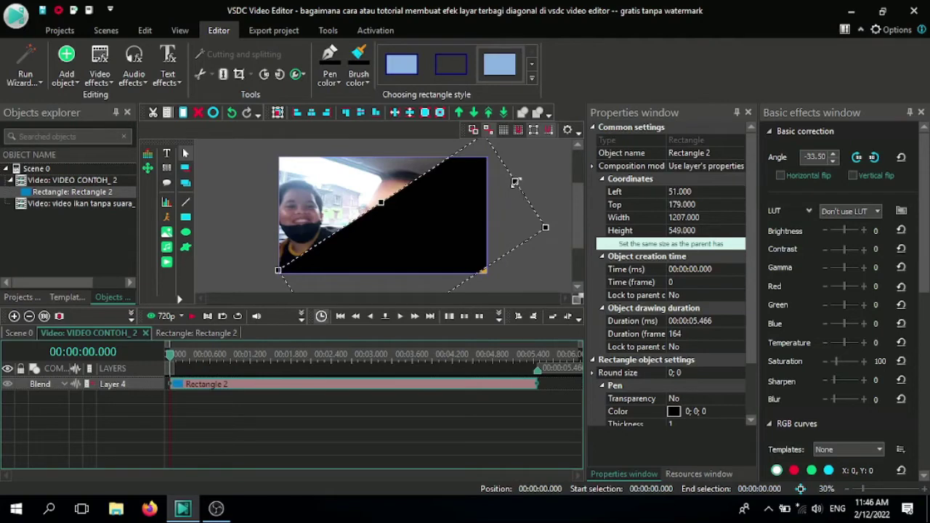
drag(515, 182, 531, 169)
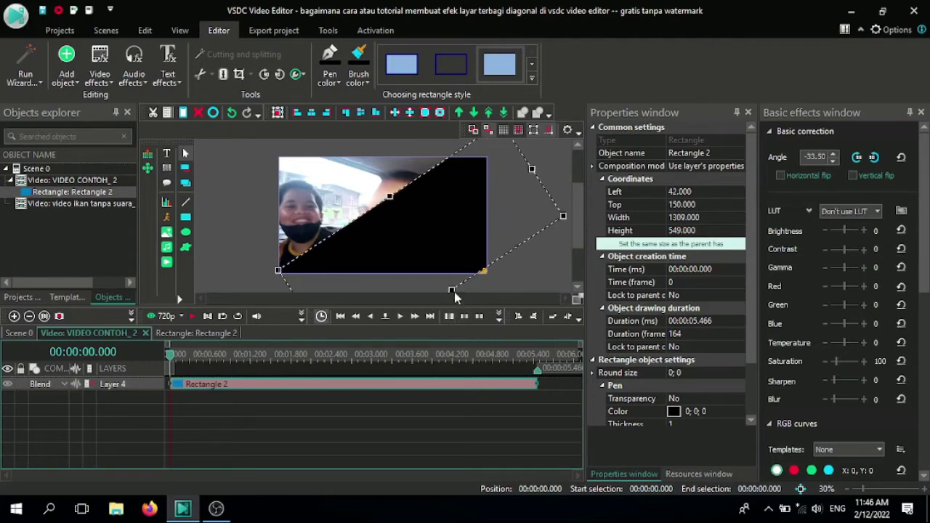
drag(451, 289, 459, 260)
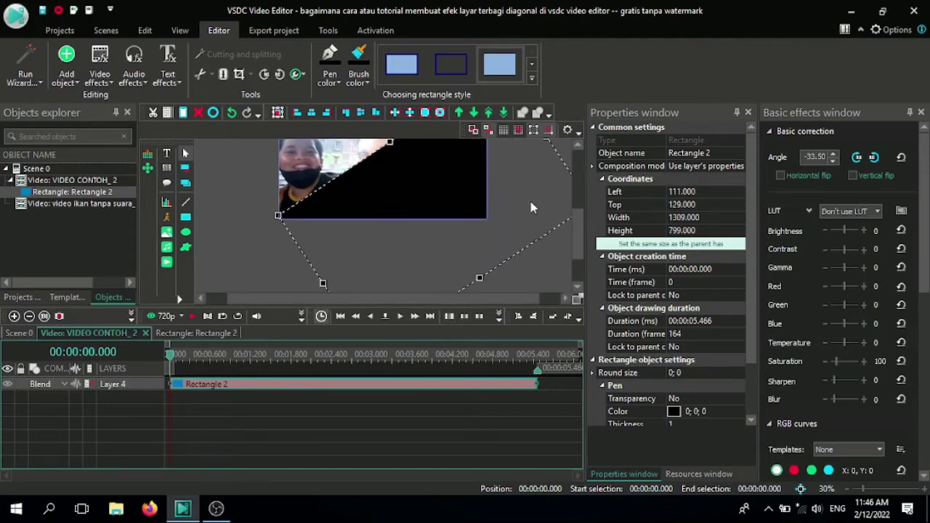
scroll(382, 248, down, 1)
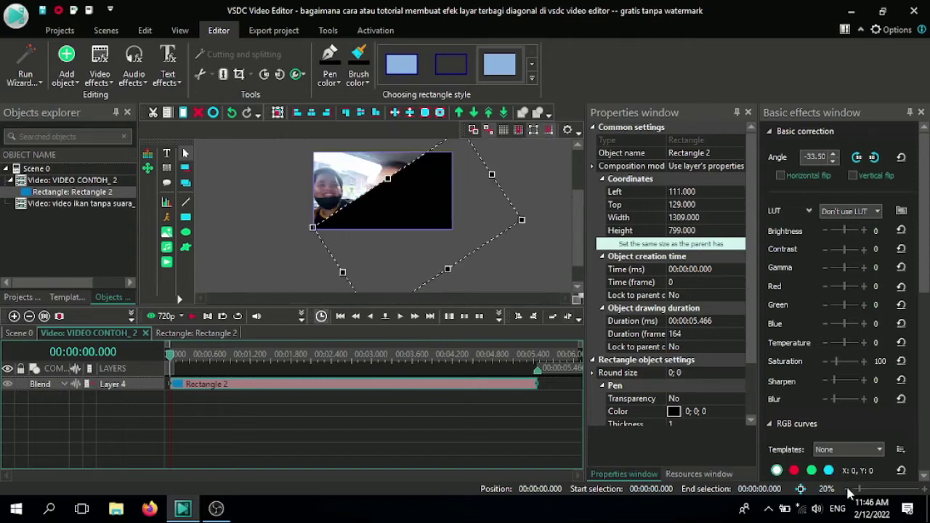
mouse_move(430, 185)
mouse_down()
mouse_move(442, 199)
mouse_move(424, 202)
mouse_move(425, 191)
mouse_up()
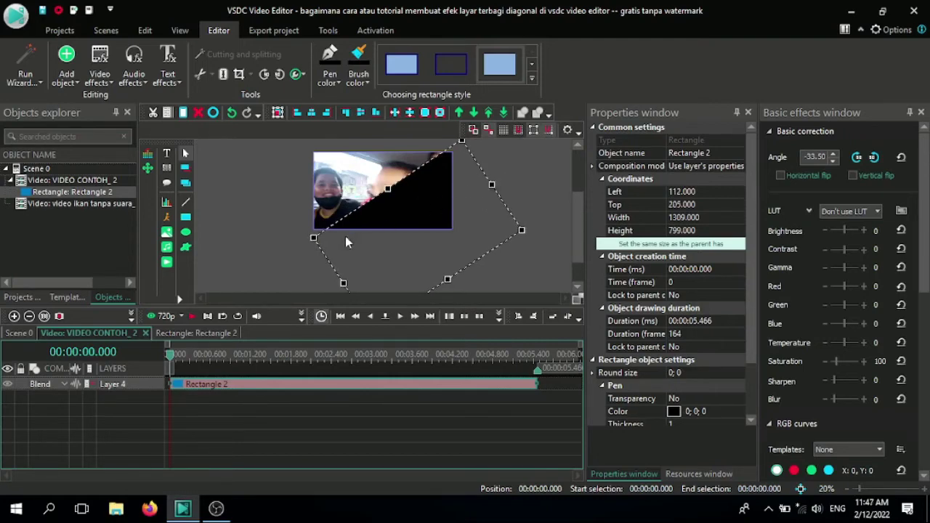
- Reselect the black rectangle and rotate it to about -30.09° so its upper edge follows the frame's diagonal more closely
click(305, 244)
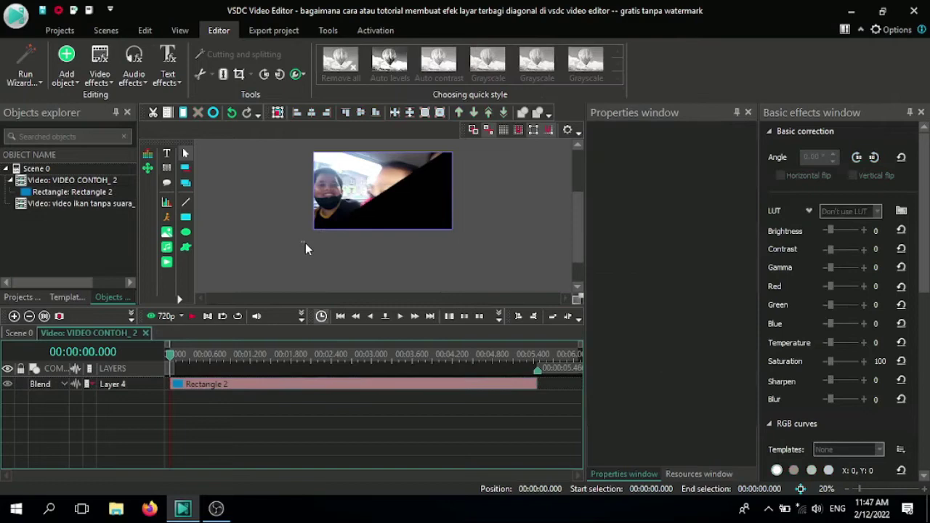
click(386, 216)
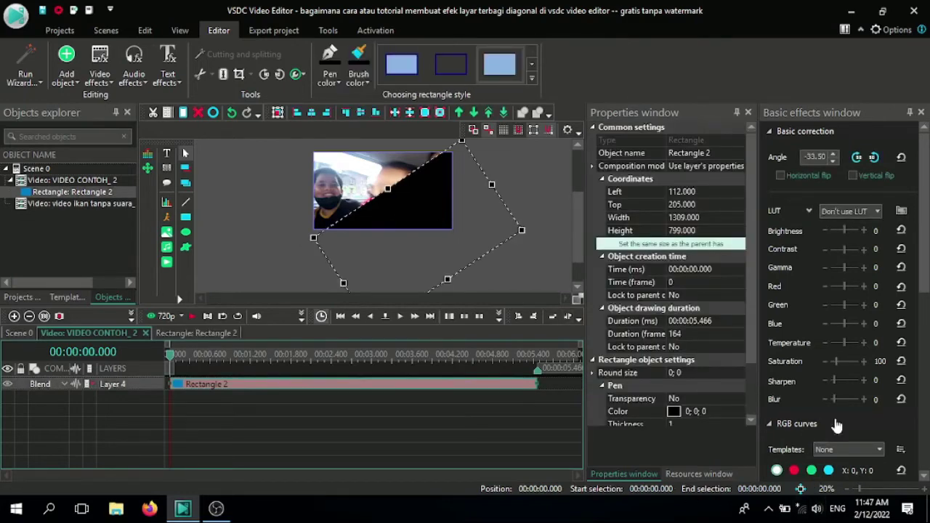
click(901, 487)
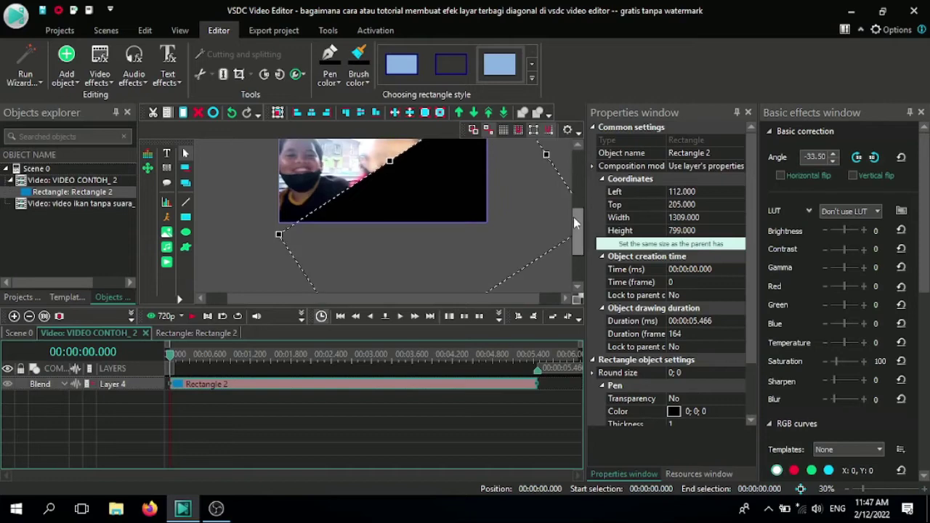
drag(573, 217, 573, 198)
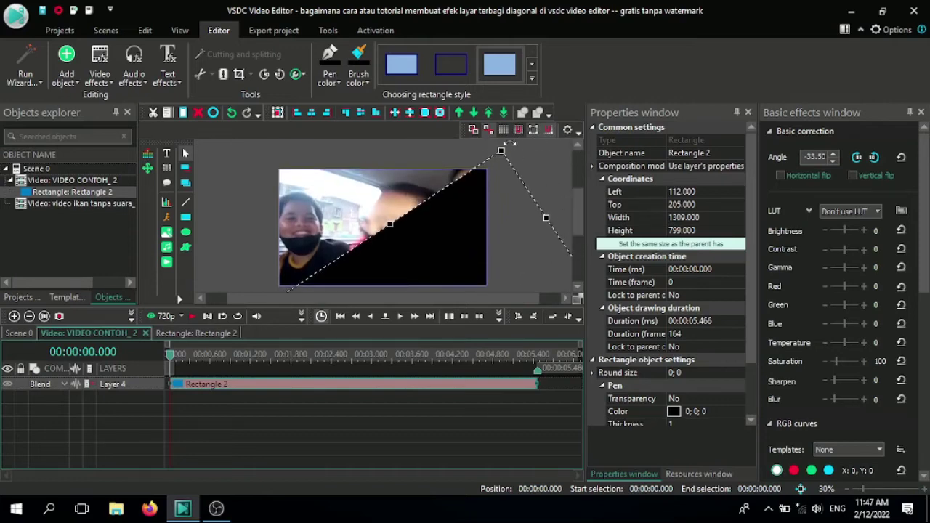
drag(509, 144, 516, 147)
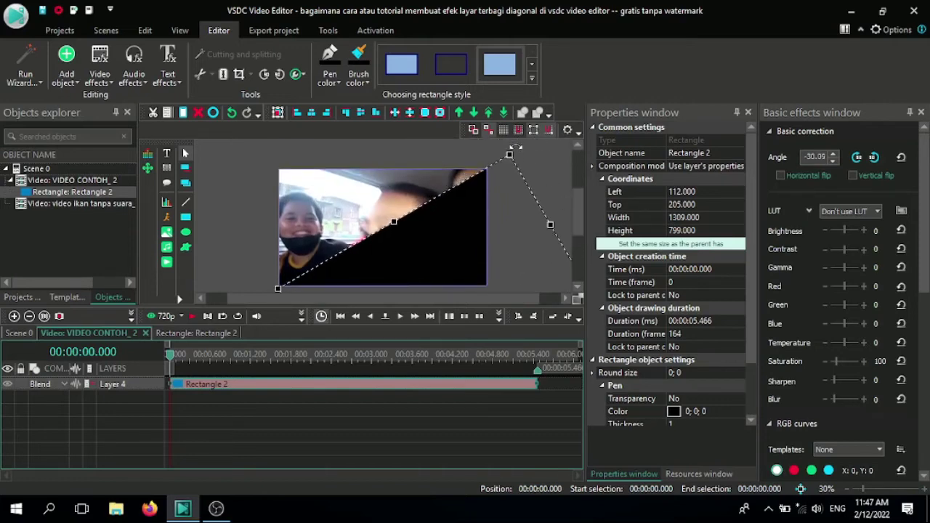
- Nudge the rectangle upward in small increments to Top 193 to bring its edge toward the frame's corners
key(Up)
key(Up)
key(Up)
key(Up)
key(Up)
key(Up)
key(Up)
key(Up)
key(Up)
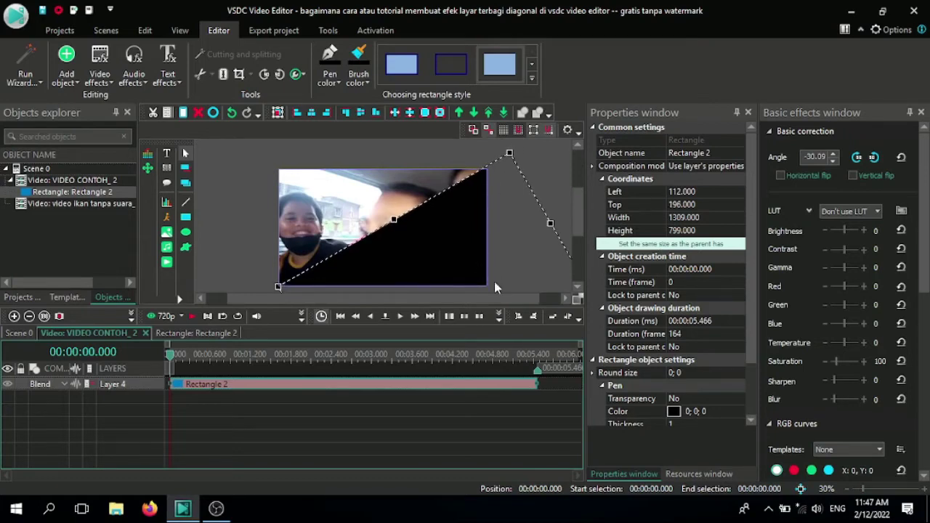
key(Up)
key(Up)
key(Up)
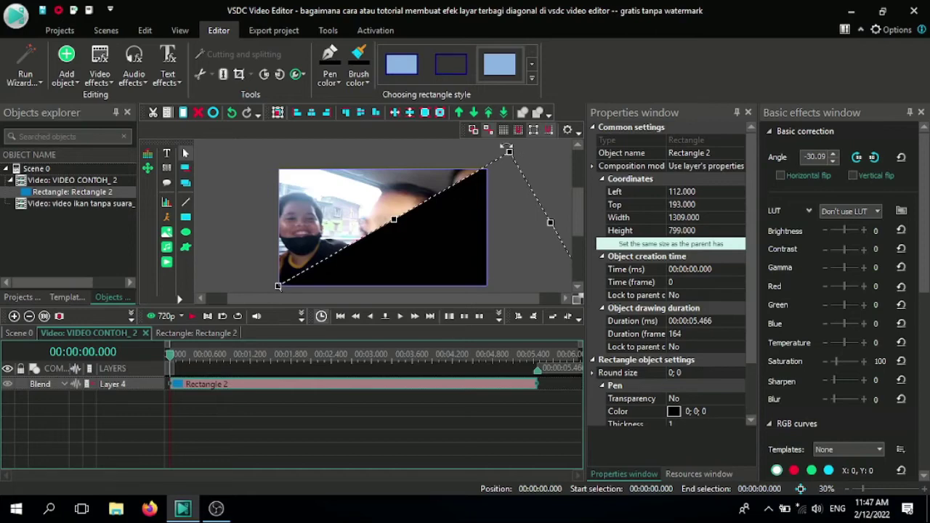
- Fine-tune the rectangle's rotation to about -29.05° and nudge it down to Top 196, aligning its edge with the frame's corners
drag(509, 151, 512, 152)
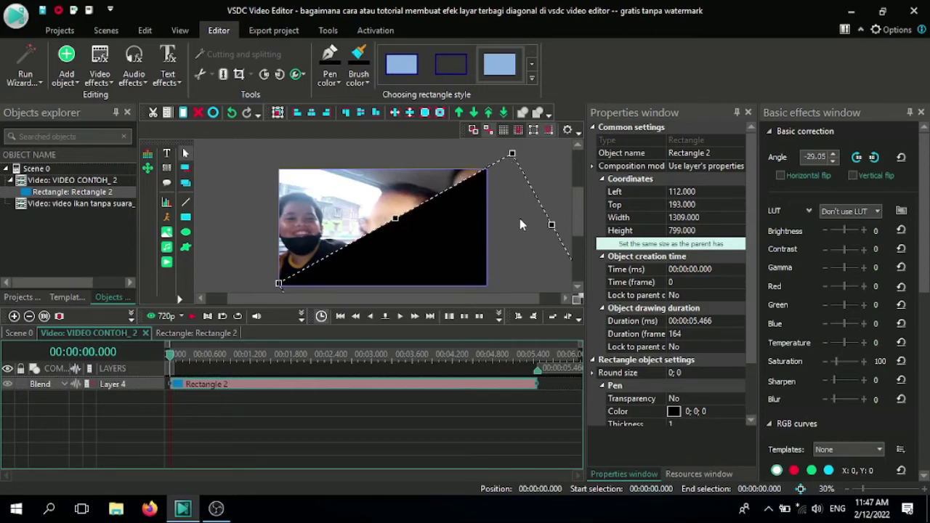
key(Down)
key(Down)
key(Down)
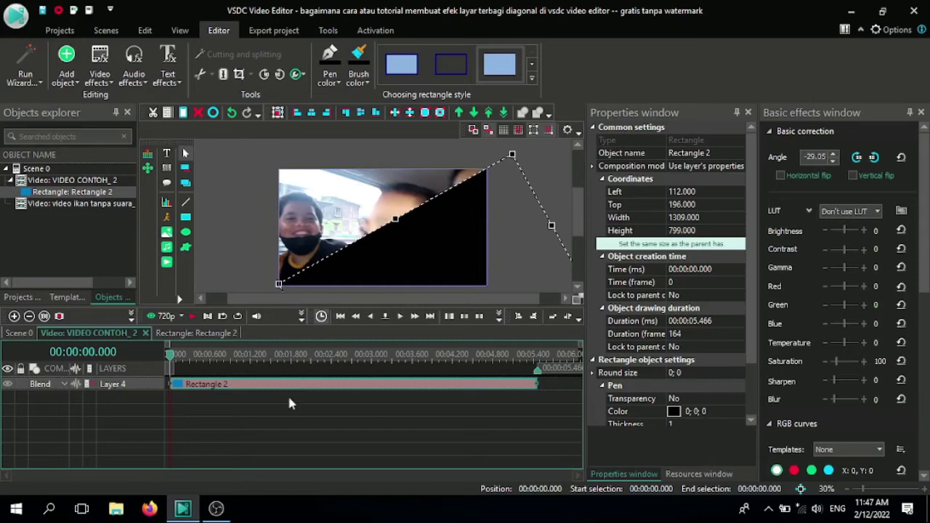
- Set the composition mode of the rectangle's Layer 4 to Inverted mask, preview the split-screen scene and close the preview
click(55, 388)
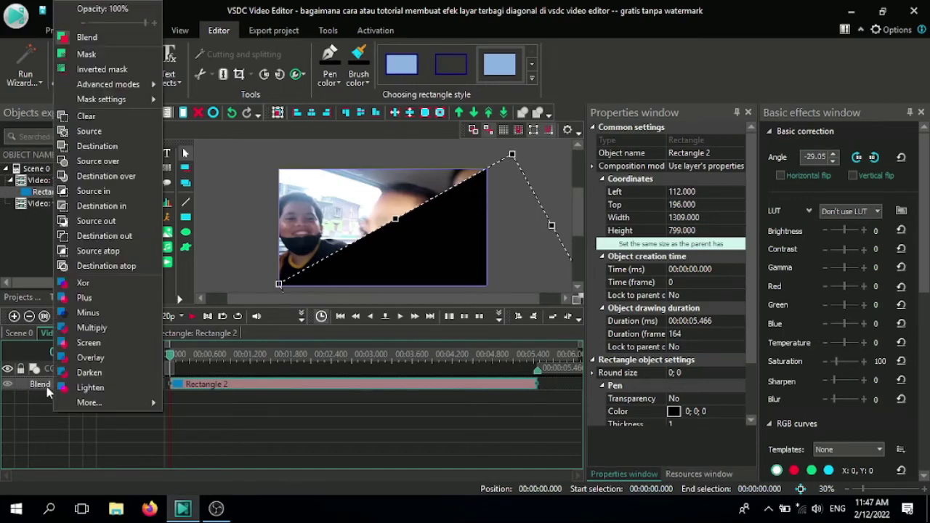
click(45, 389)
click(45, 390)
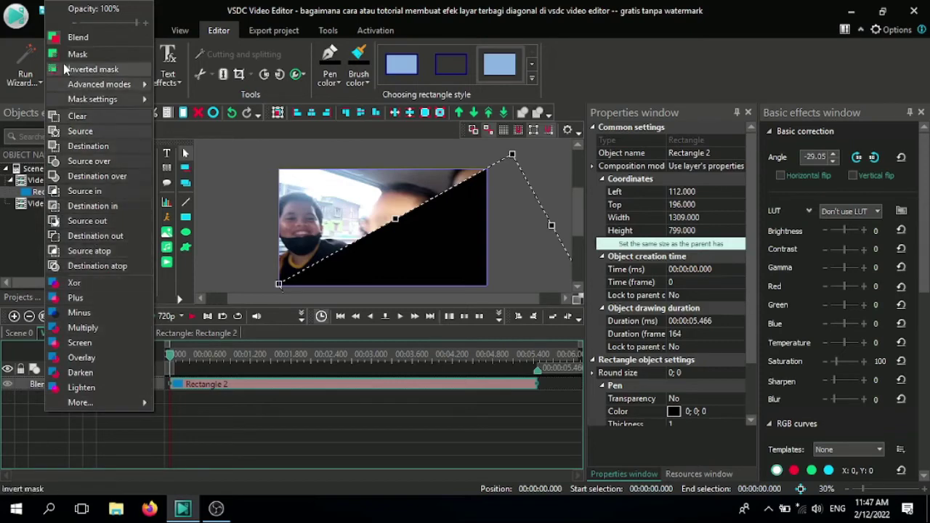
click(115, 72)
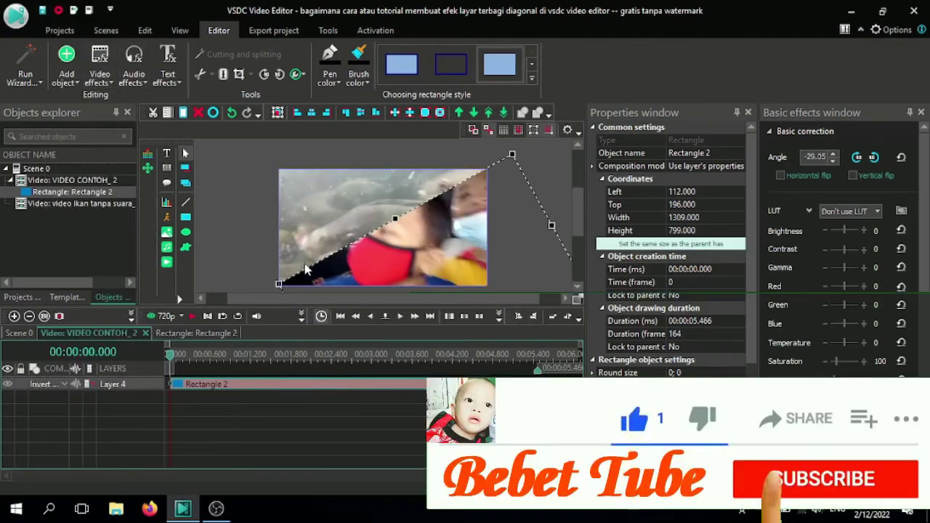
click(154, 317)
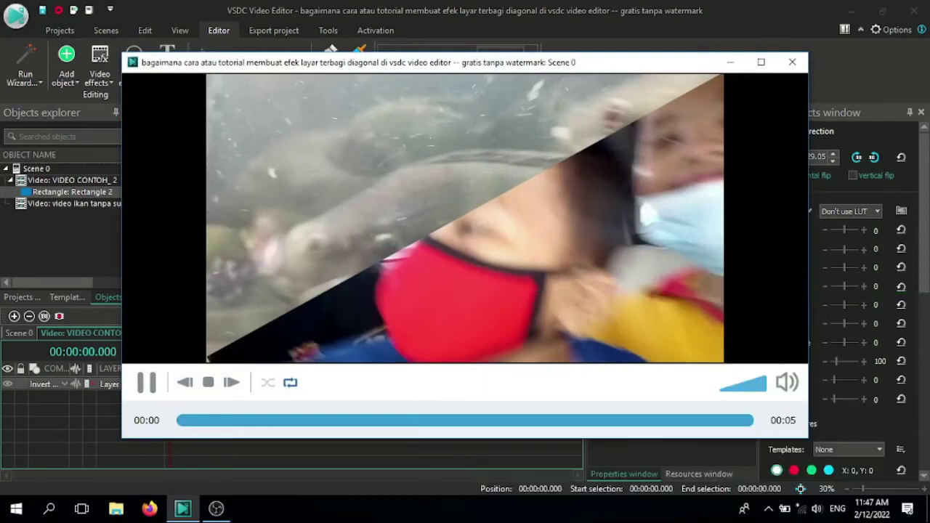
key(Escape)
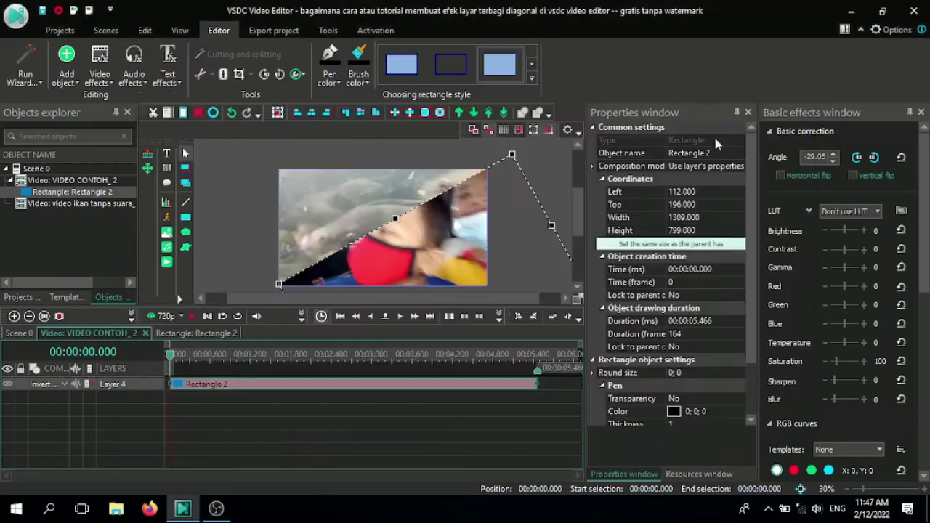